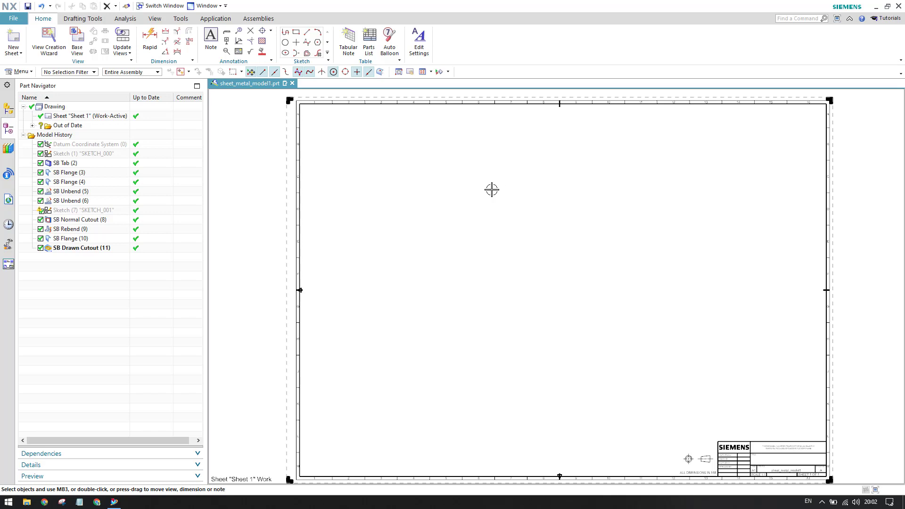
# Step: Place a Top base view at 2:1 scale near the sheet centre, skipping the follow-on projected view
pyautogui.click(77, 42)
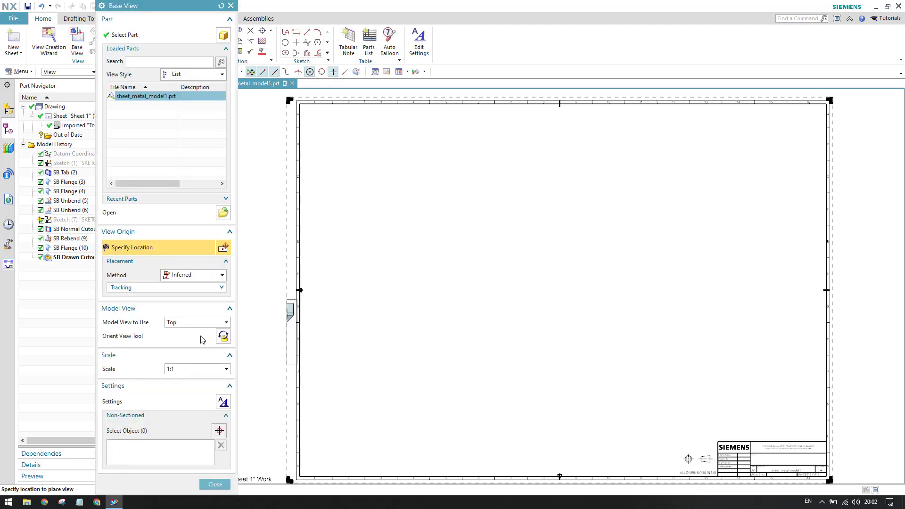
pyautogui.click(191, 367)
pyautogui.click(182, 396)
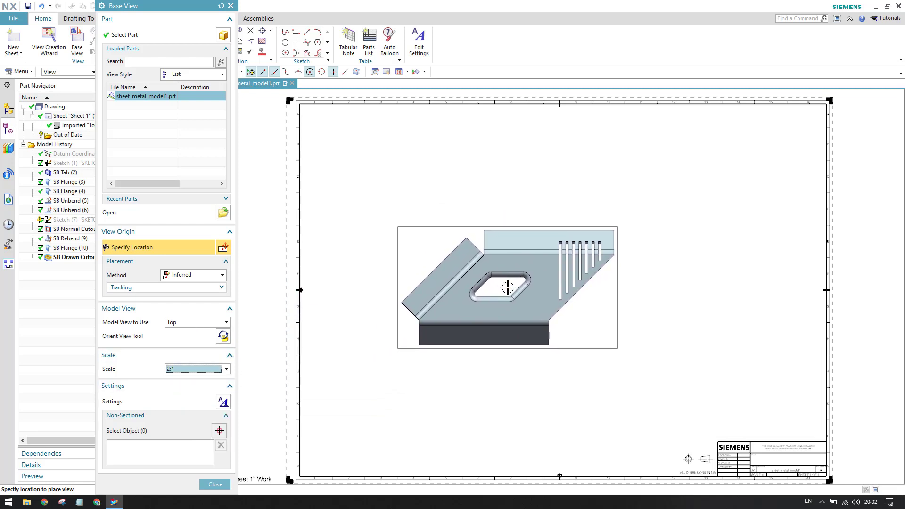
pyautogui.click(507, 287)
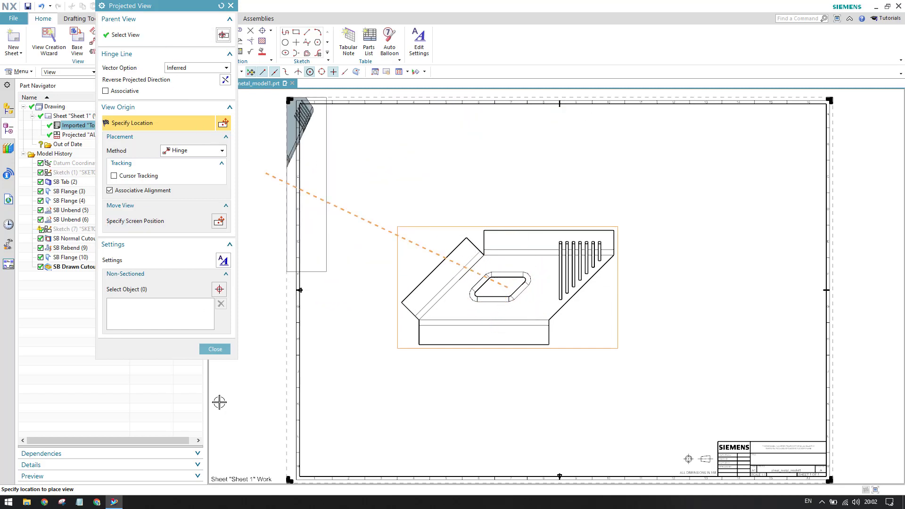
pyautogui.click(216, 349)
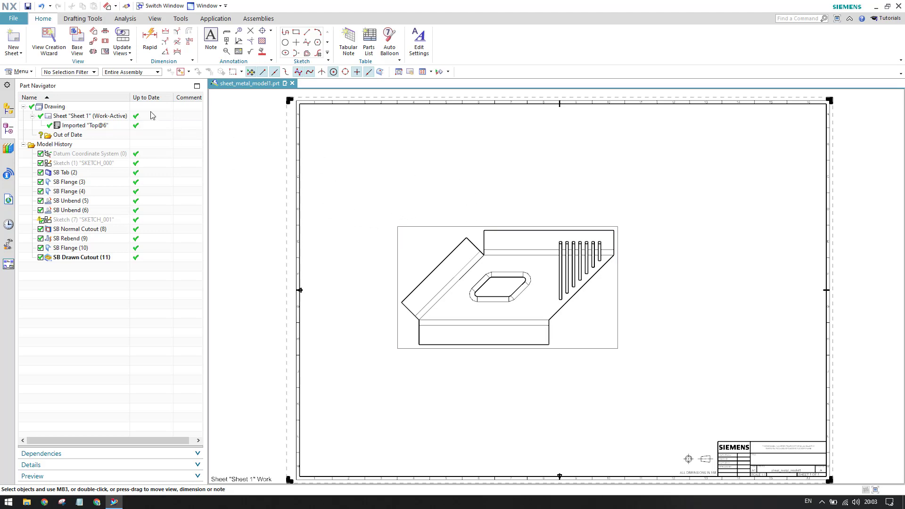
# Step: Reopen Projected View and exit it again without placing a view
pyautogui.click(92, 32)
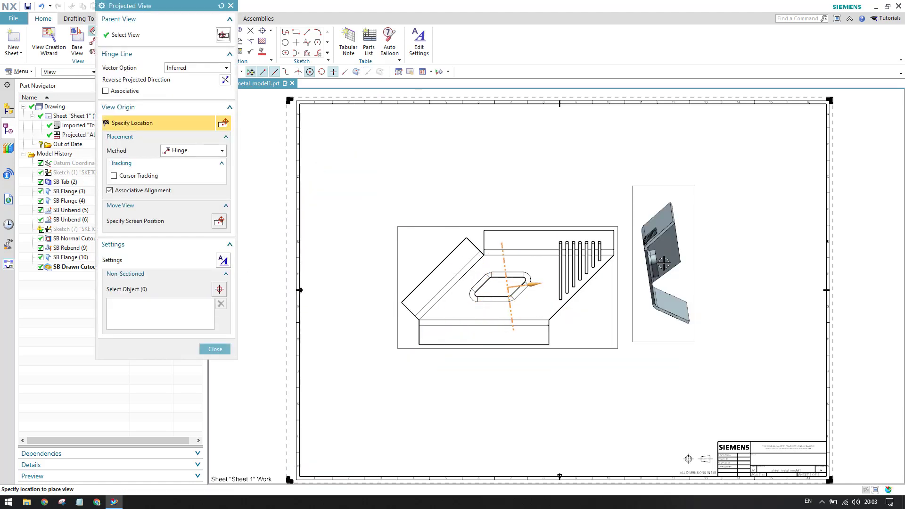
pyautogui.click(215, 349)
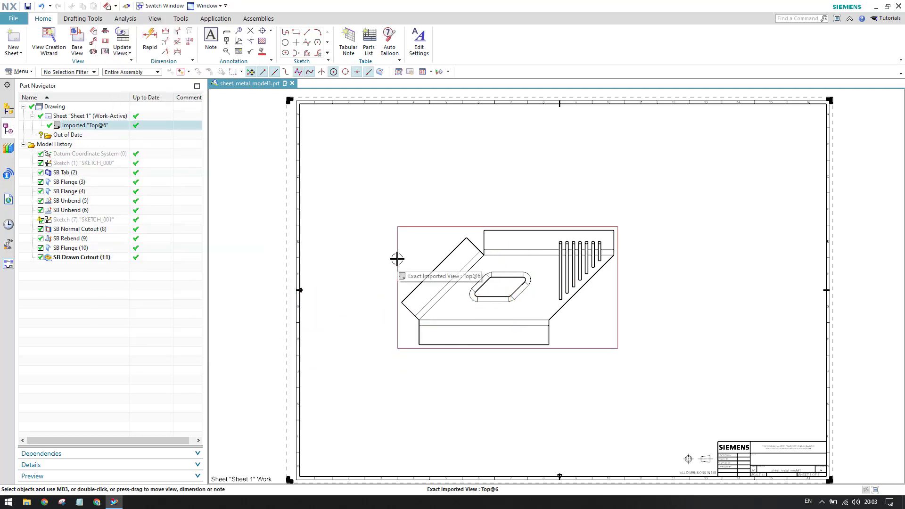
# Step: Start Add Projected View from the Top@6 view on the sheet, ending without a placed view
pyautogui.rightClick(397, 259)
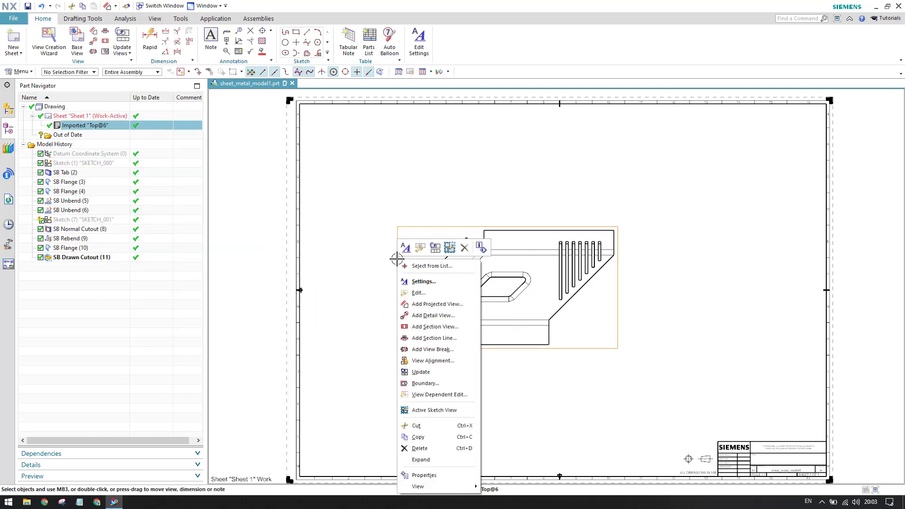
pyautogui.click(415, 304)
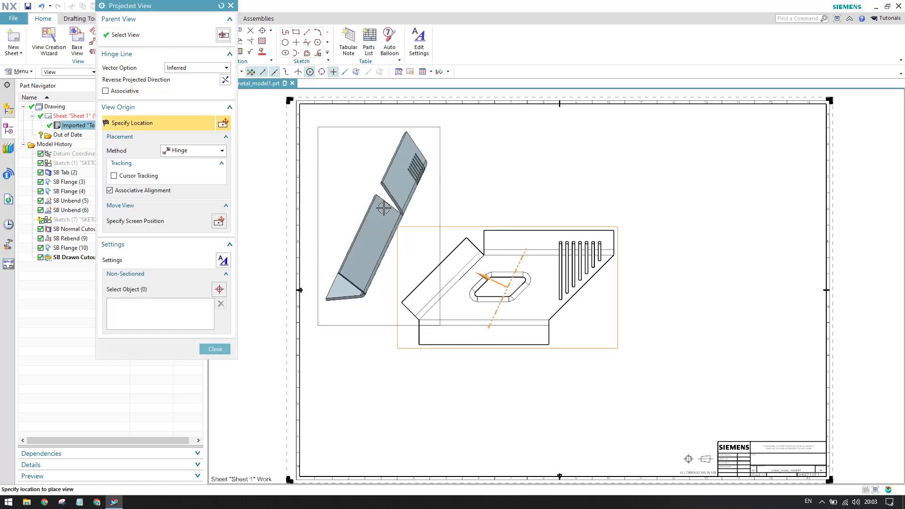
pyautogui.click(215, 349)
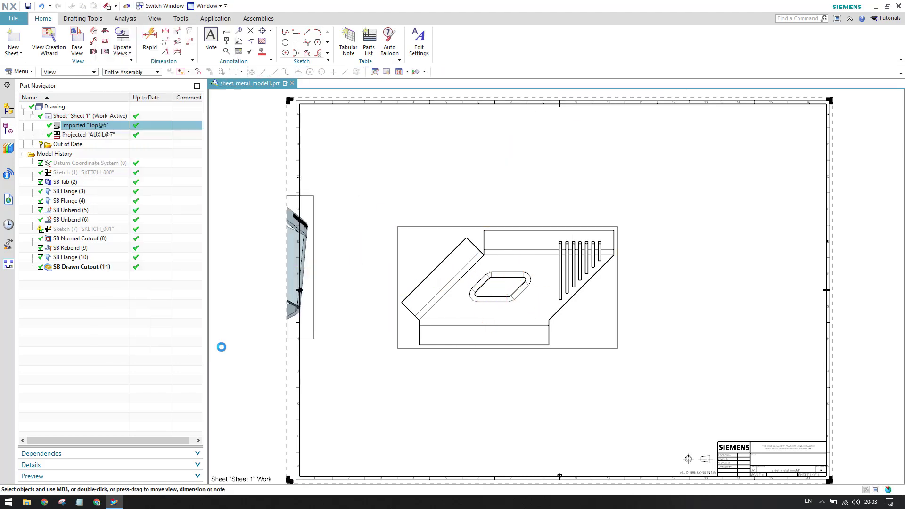
# Step: Restart Add Projected View from Top@6 in the Part Navigator
pyautogui.click(78, 126)
pyautogui.rightClick(78, 127)
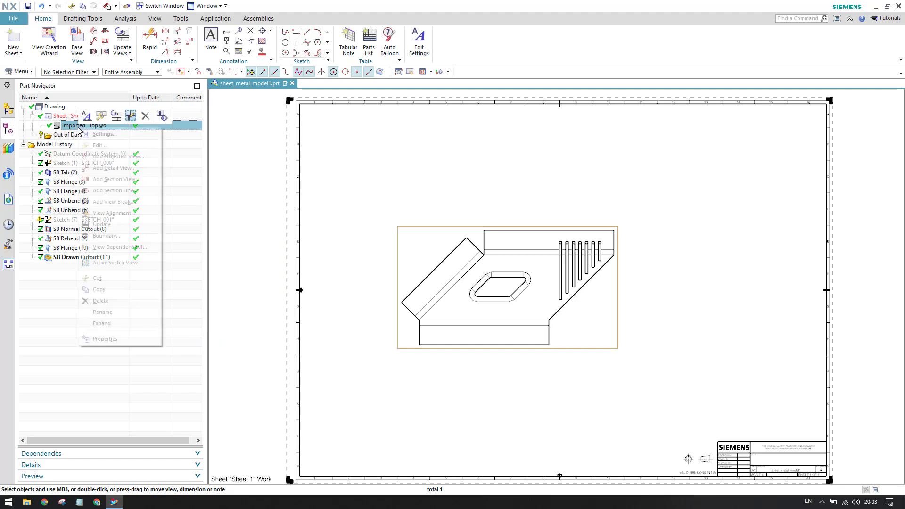
pyautogui.click(94, 157)
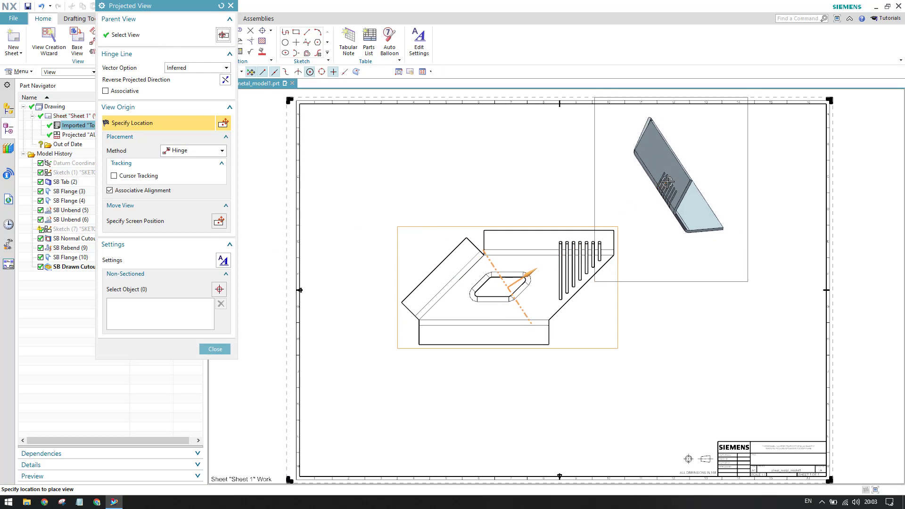
pyautogui.scroll(-1, 662, 188)
pyautogui.scroll(-1, 662, 188)
pyautogui.scroll(2, 660, 198)
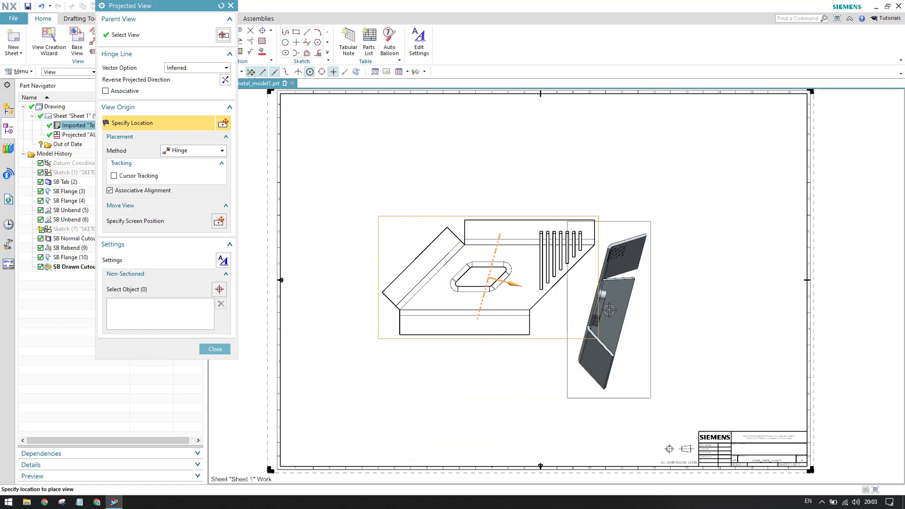
pyautogui.click(205, 69)
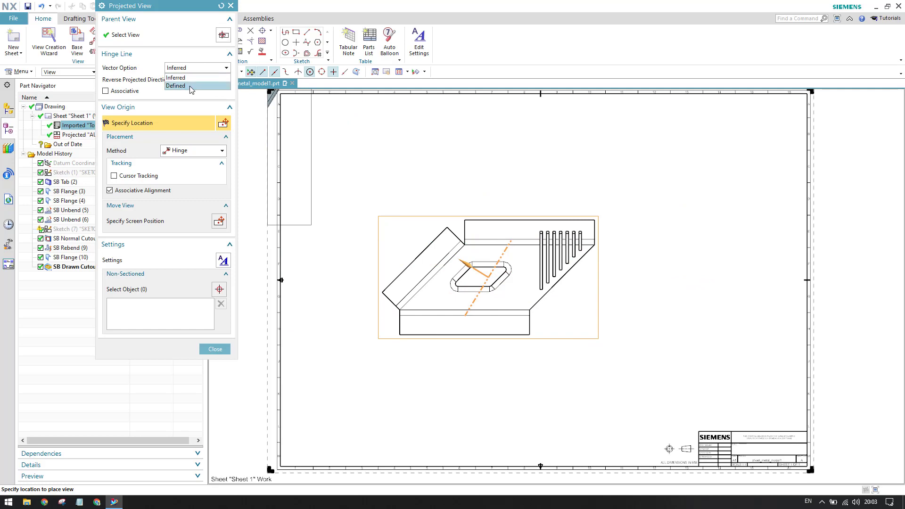
# Step: Define the hinge vector on the slanted flange edge, then revert the Vector Option to Inferred
pyautogui.click(192, 86)
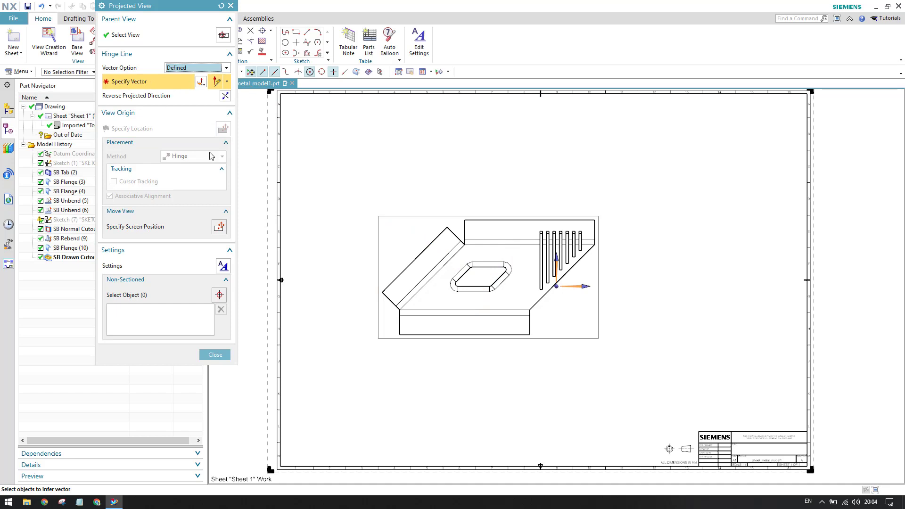
pyautogui.scroll(-1, 394, 177)
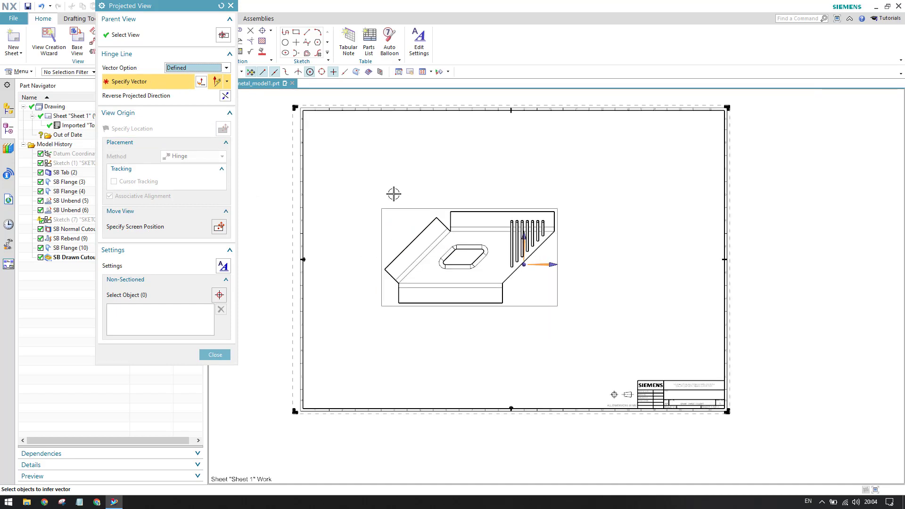
pyautogui.scroll(2, 394, 281)
pyautogui.scroll(-1, 408, 260)
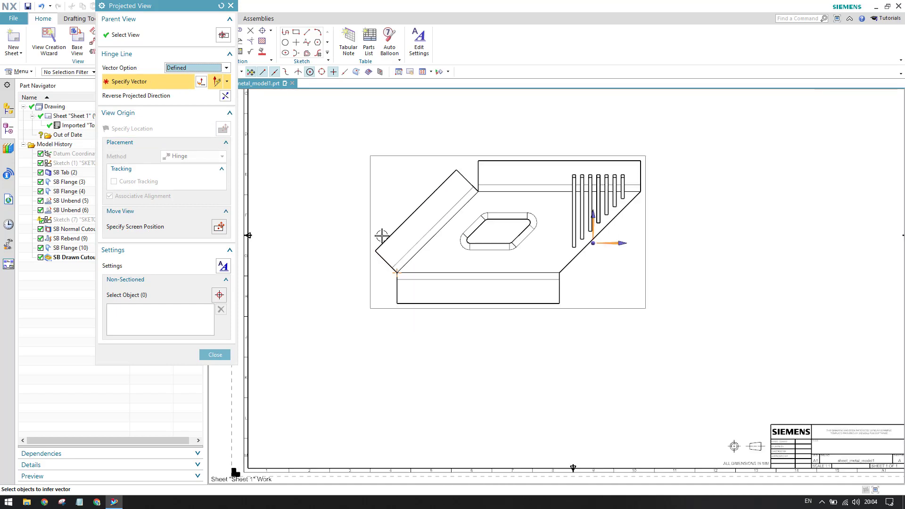
pyautogui.scroll(1, 405, 233)
pyautogui.click(408, 214)
pyautogui.scroll(-1, 405, 227)
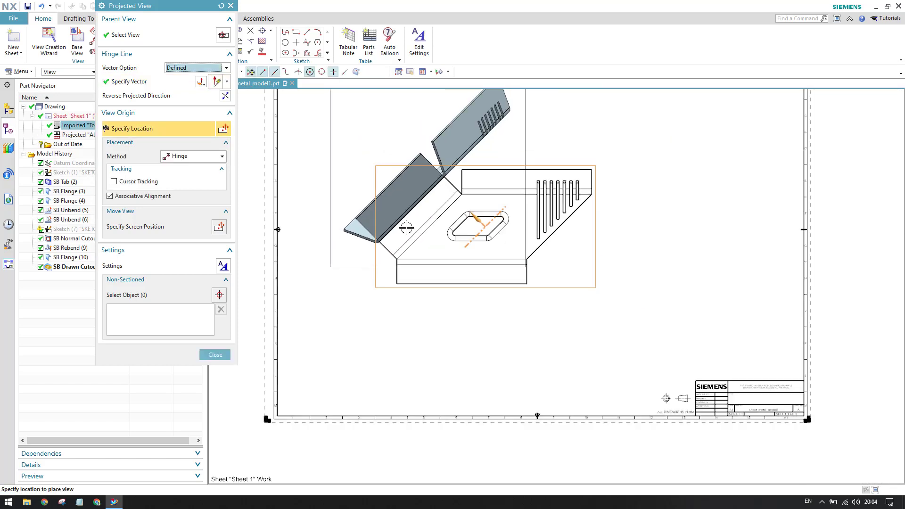
pyautogui.scroll(1, 414, 241)
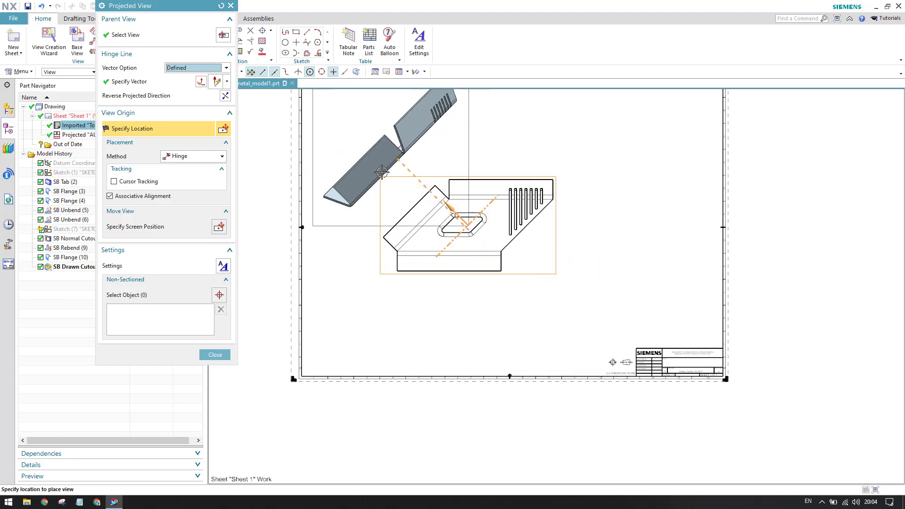
pyautogui.scroll(1, 379, 165)
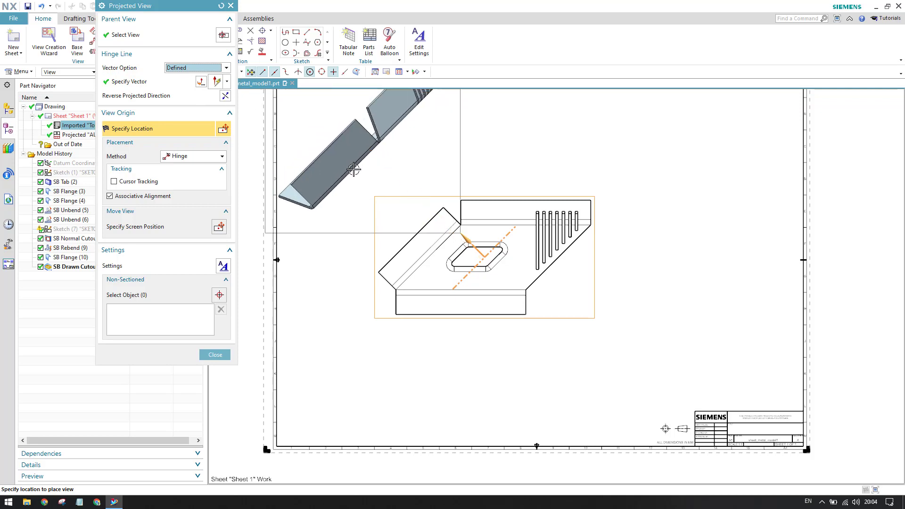
pyautogui.scroll(-2, 354, 171)
pyautogui.click(194, 68)
pyautogui.click(182, 75)
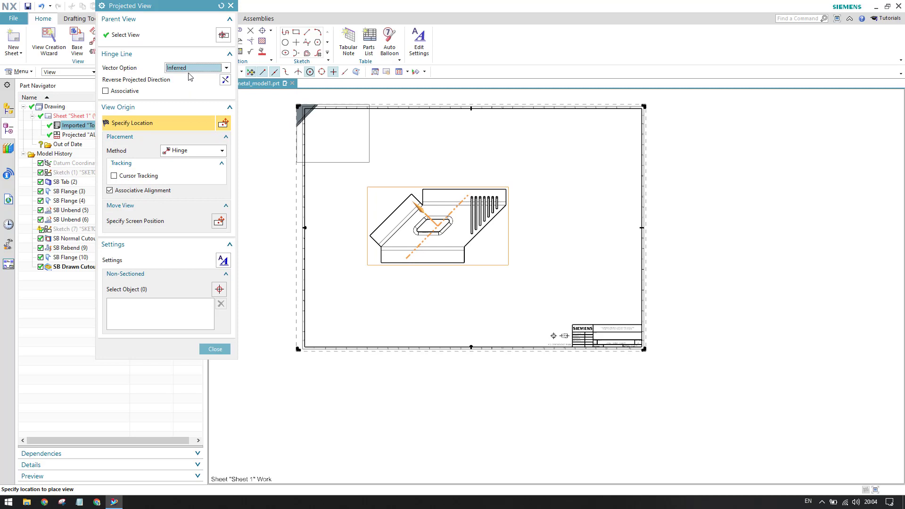
# Step: Reverse the projected view's direction, flip it back, and bring up the placement Method list
pyautogui.click(224, 82)
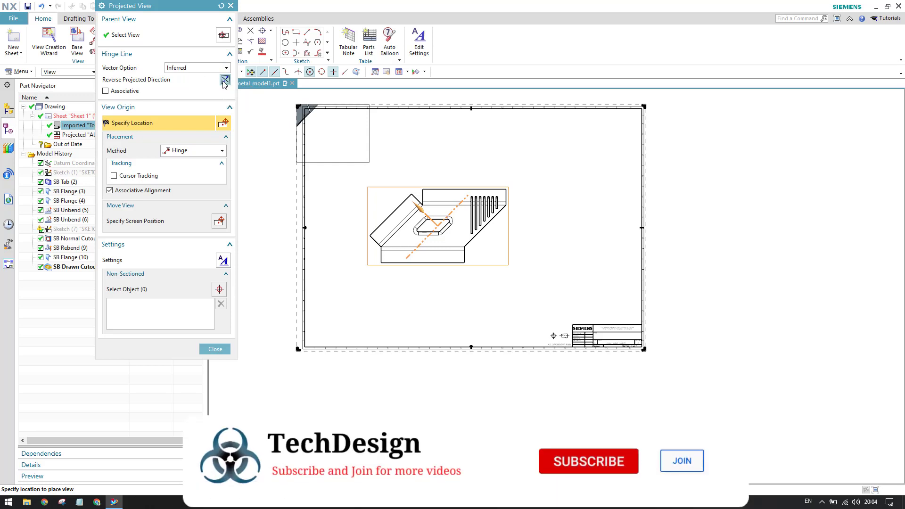
pyautogui.moveTo(203, 8); pyautogui.dragTo(316, 109)
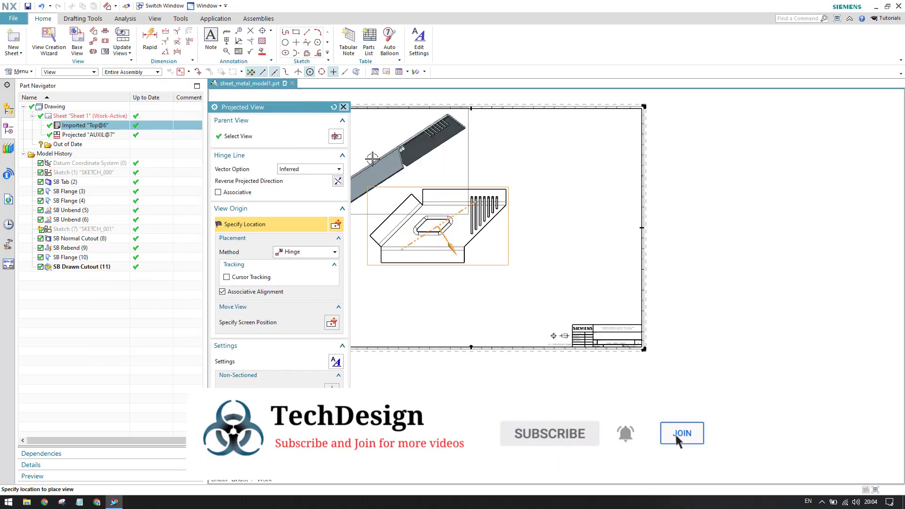
pyautogui.click(338, 183)
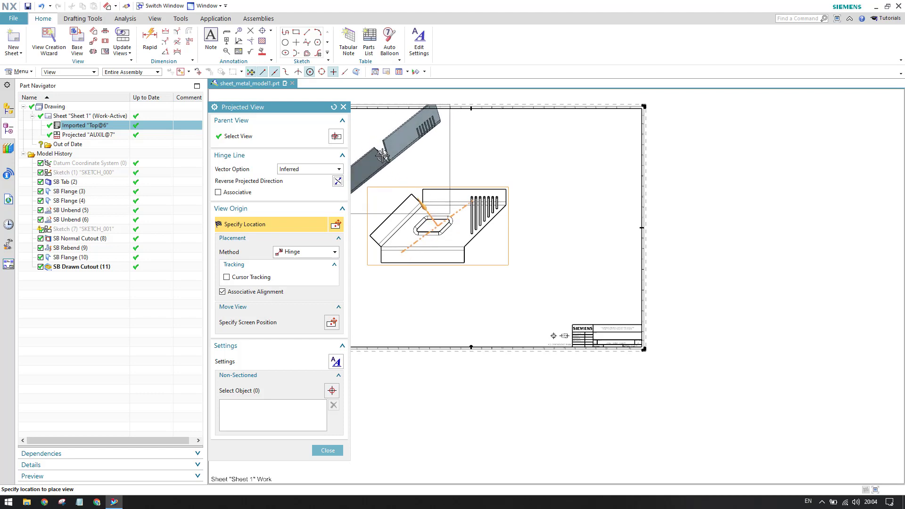
pyautogui.moveTo(301, 106); pyautogui.dragTo(208, 49)
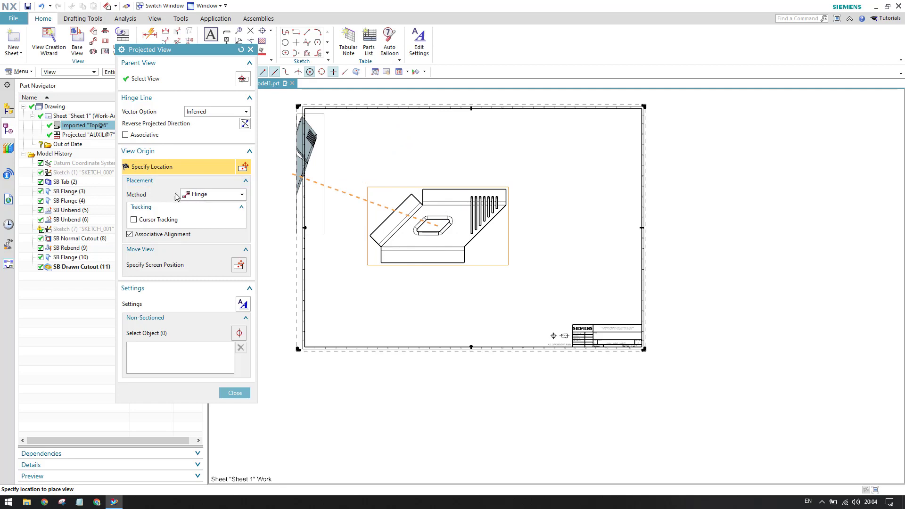
pyautogui.click(228, 196)
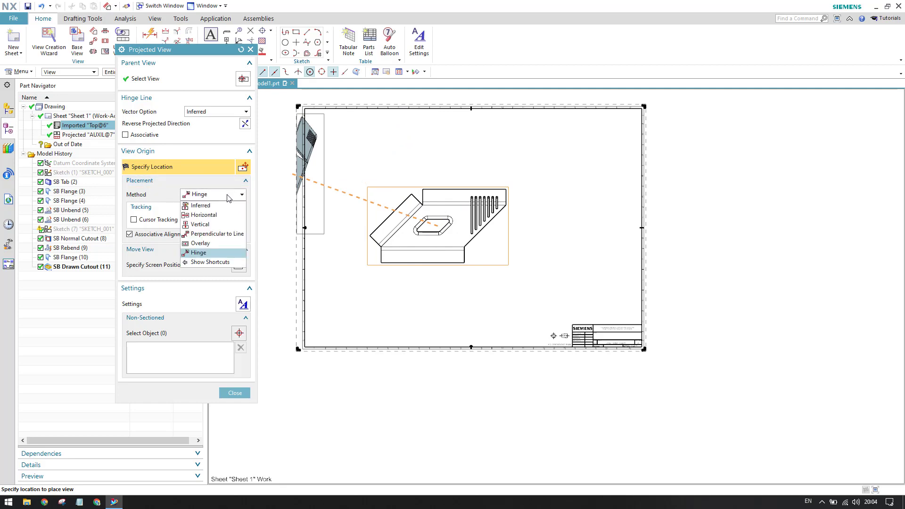
pyautogui.click(207, 218)
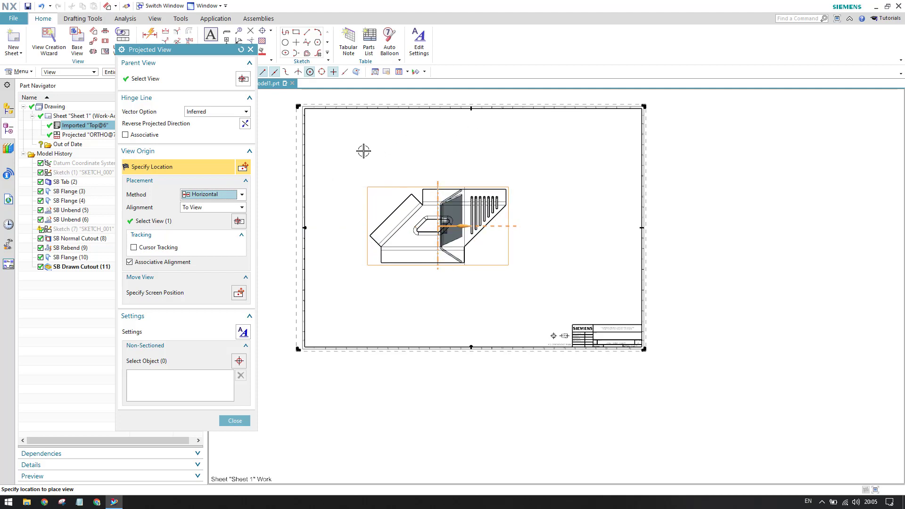
pyautogui.click(234, 193)
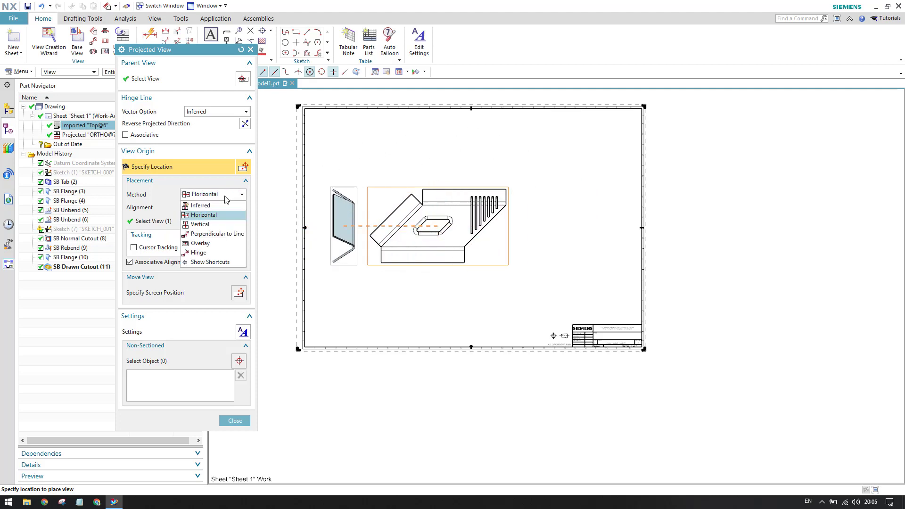
pyautogui.click(205, 226)
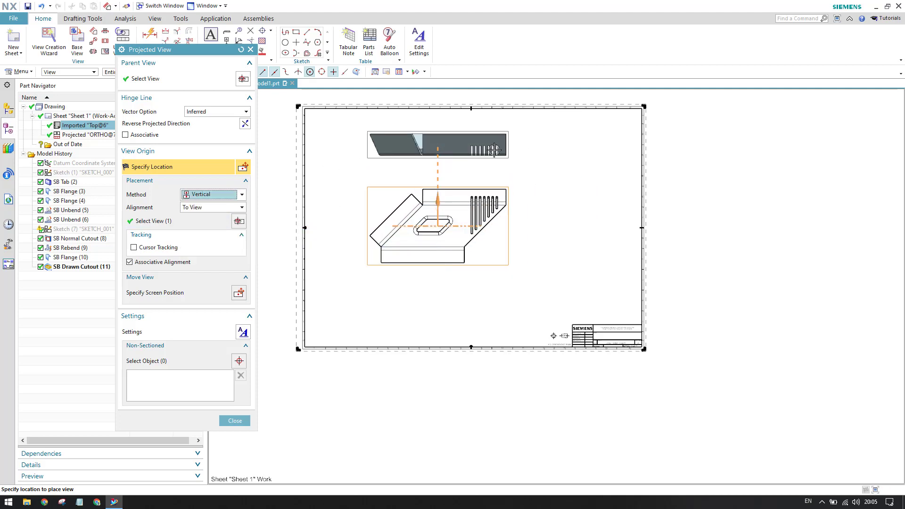
pyautogui.click(221, 194)
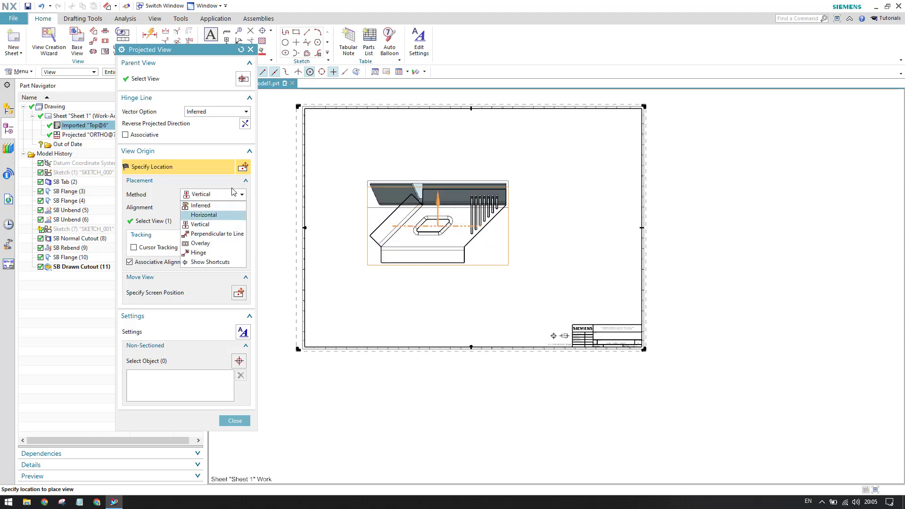
pyautogui.click(207, 233)
pyautogui.scroll(3, 378, 234)
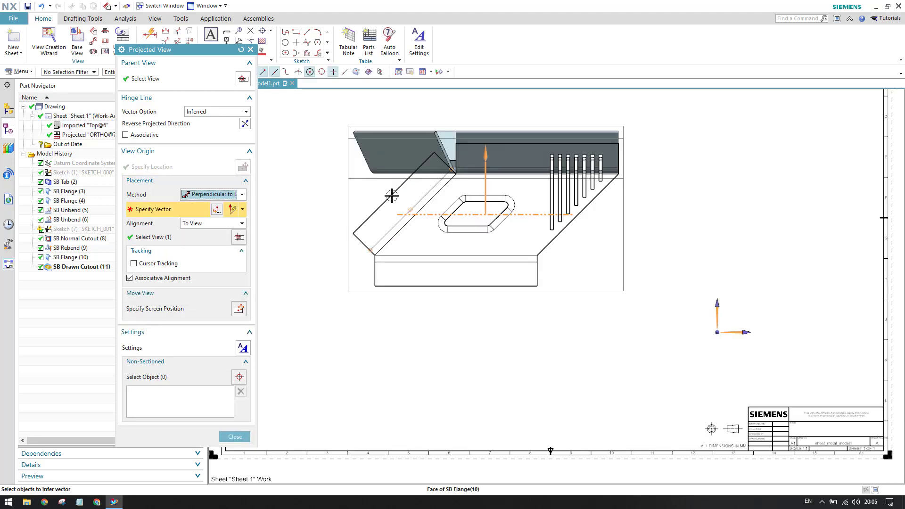
pyautogui.click(404, 181)
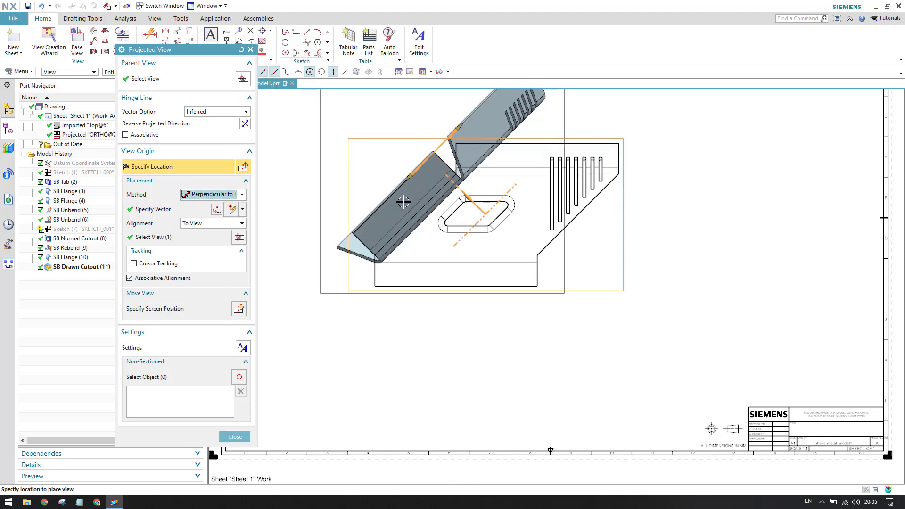
pyautogui.scroll(-3, 402, 206)
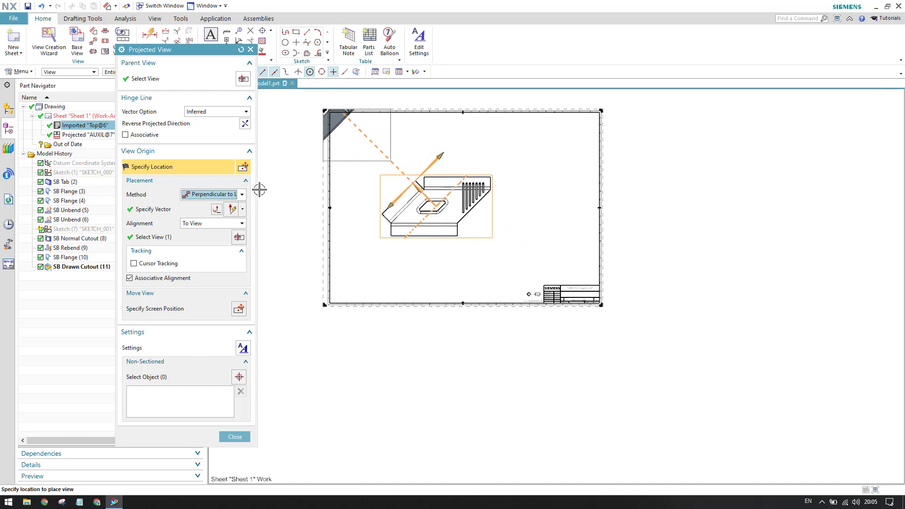
pyautogui.click(234, 198)
pyautogui.click(207, 251)
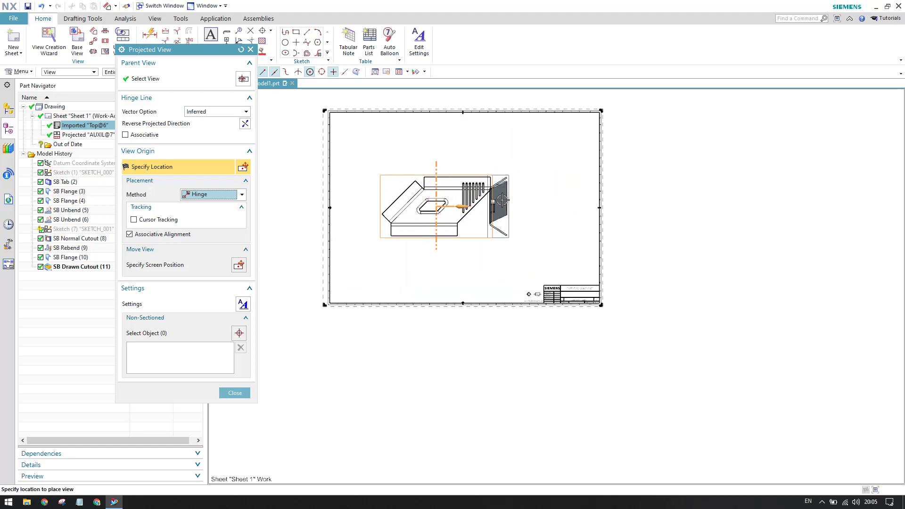
pyautogui.scroll(-2, 509, 191)
# Step: Open the Projected View Settings dialog from the Projected View dialog's Settings button
pyautogui.scroll(2, 525, 192)
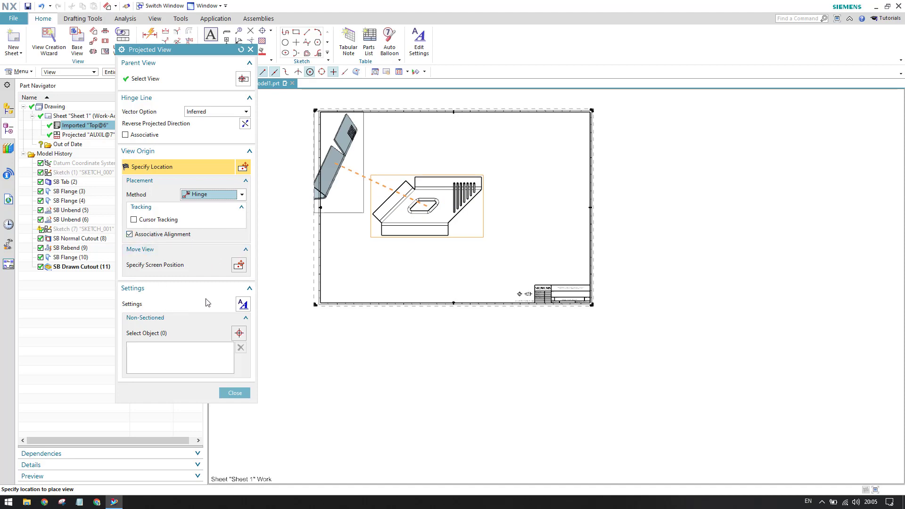
pyautogui.click(243, 305)
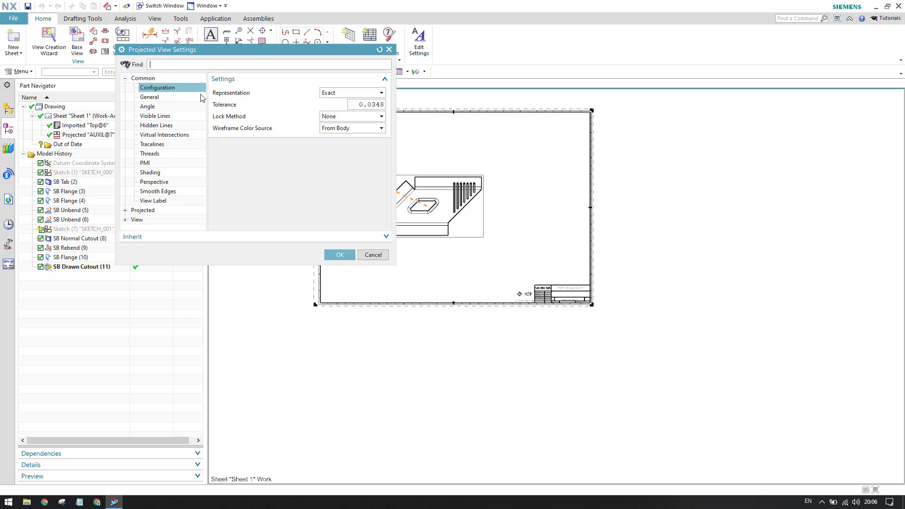
# Step: Move the Projected View Settings dialog aside and close it
pyautogui.moveTo(147, 52); pyautogui.dragTo(191, 108)
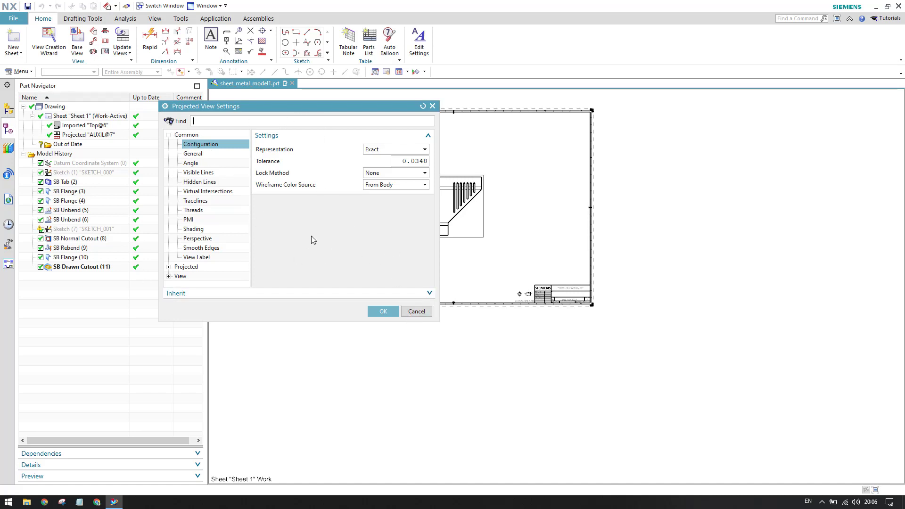
pyautogui.click(411, 312)
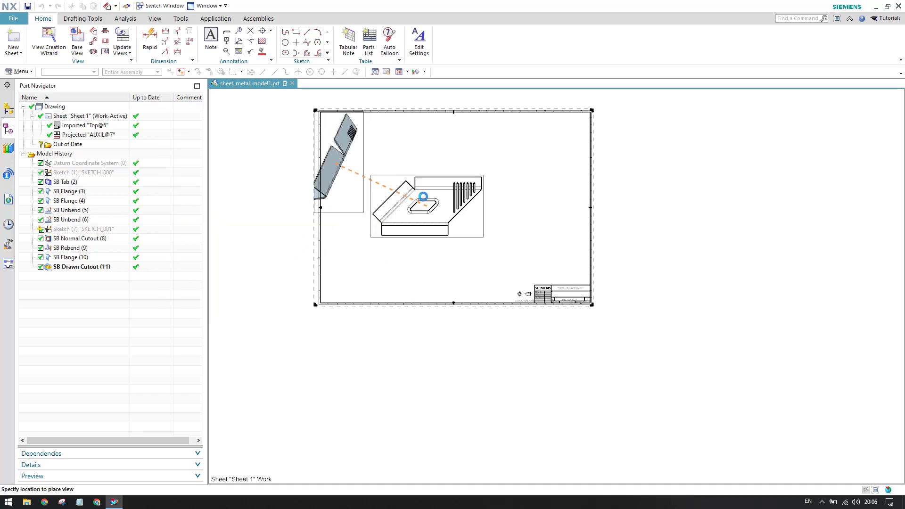
pyautogui.scroll(3, 415, 188)
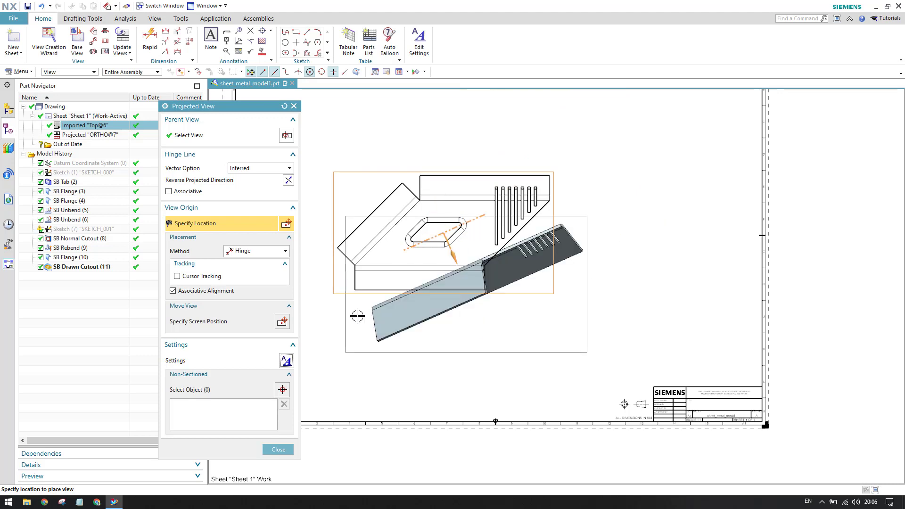
pyautogui.click(208, 394)
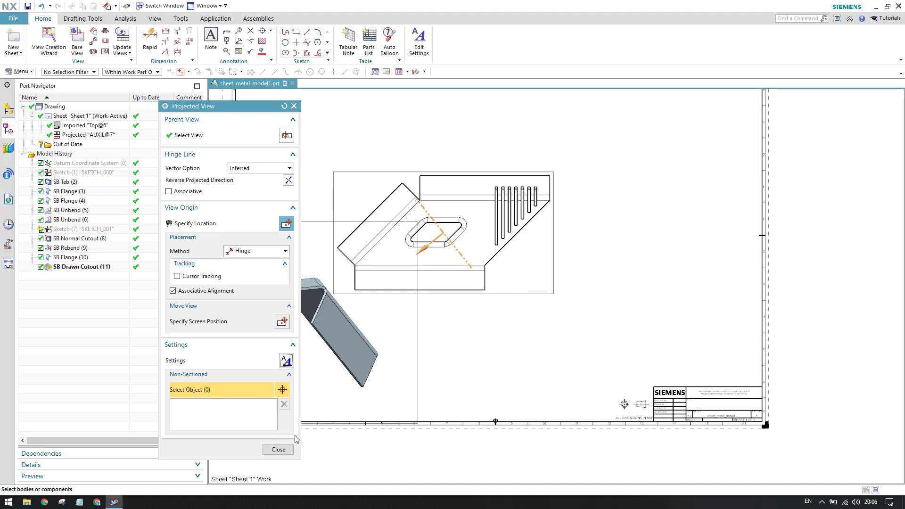
pyautogui.click(216, 137)
# Step: Set the placement Method to Inferred and place VIEW A above-right of the top view
pyautogui.click(243, 255)
pyautogui.click(247, 260)
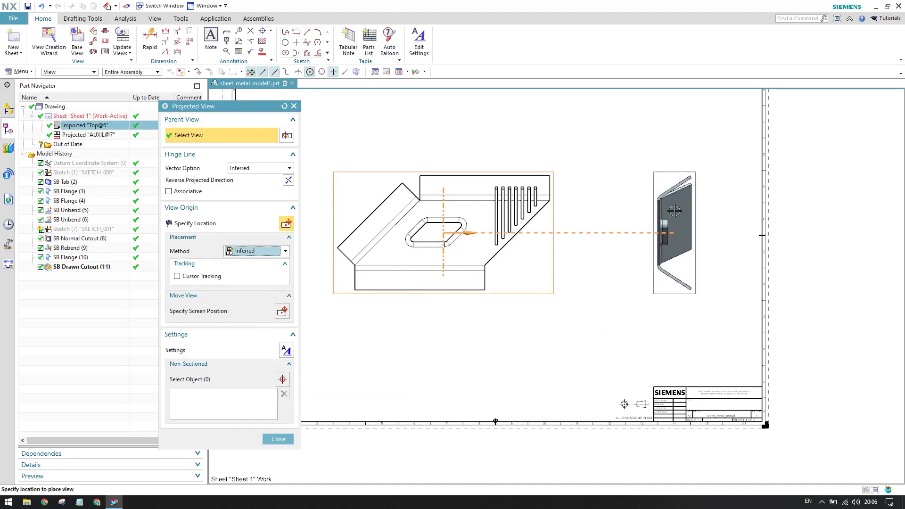
pyautogui.scroll(-2, 650, 188)
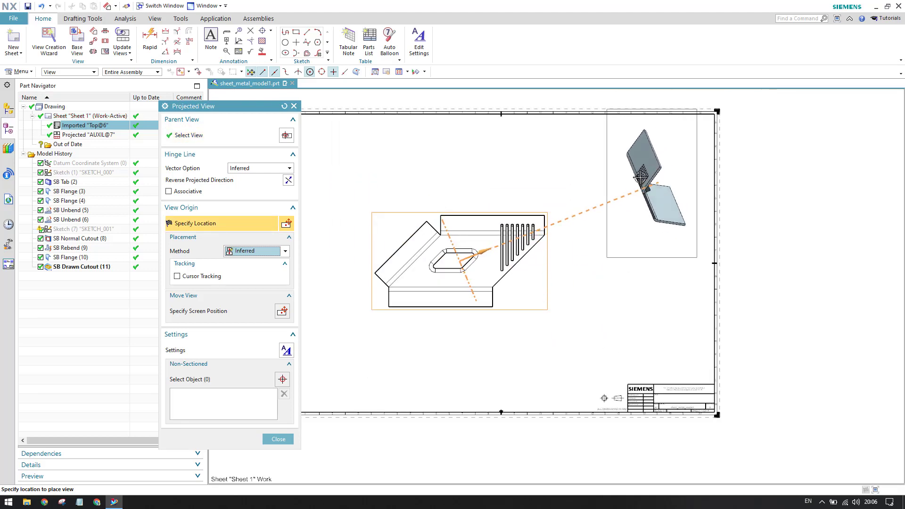
pyautogui.click(625, 180)
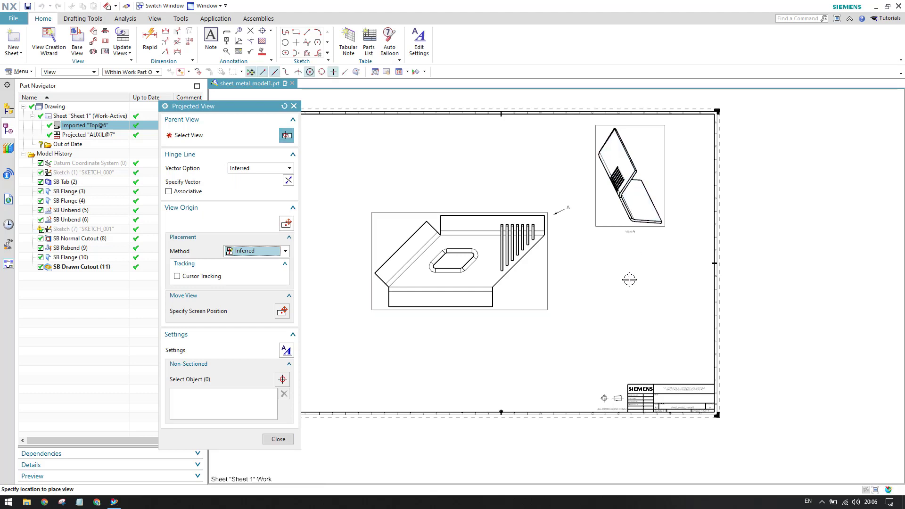
# Step: Close the Projected View command and undo the accidental extra projected view
pyautogui.scroll(3, 583, 208)
pyautogui.click(306, 446)
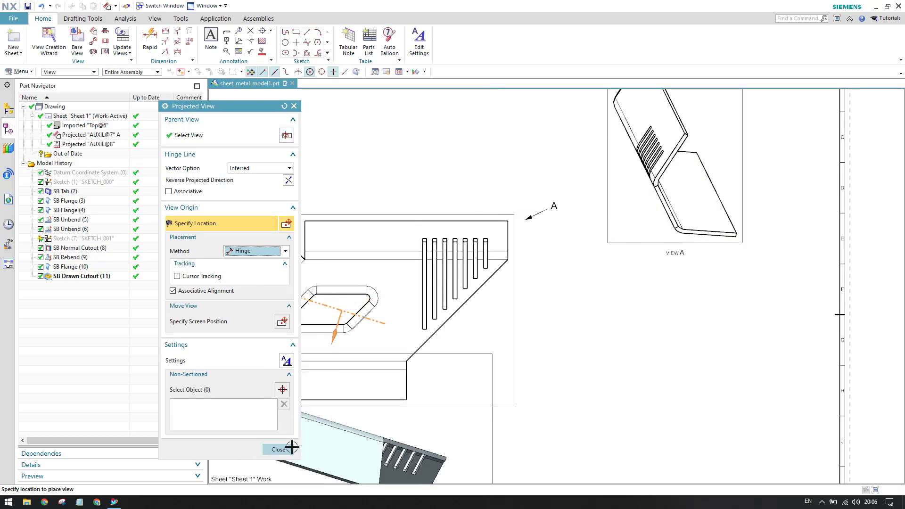
pyautogui.click(278, 439)
pyautogui.hotkey('ctrl', 'z')
pyautogui.scroll(3, 562, 202)
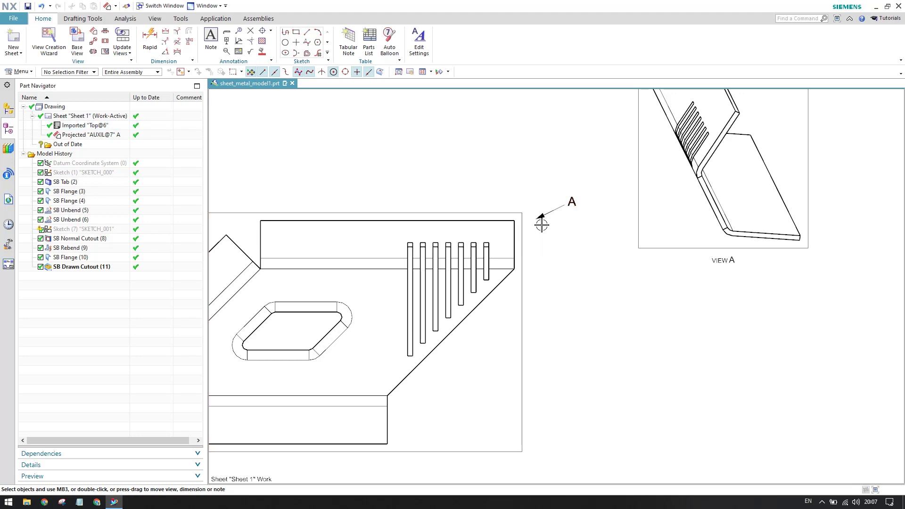
pyautogui.scroll(-2, 548, 214)
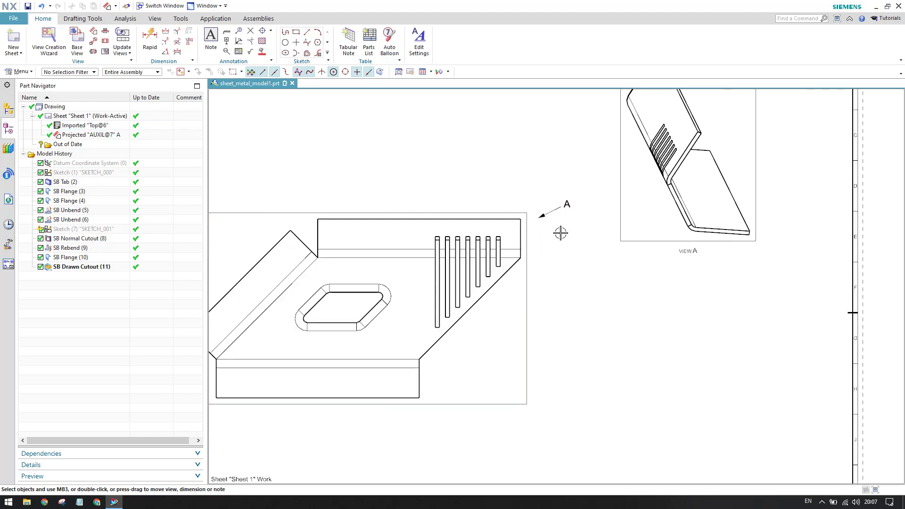
pyautogui.scroll(-3, 561, 232)
pyautogui.scroll(2, 575, 222)
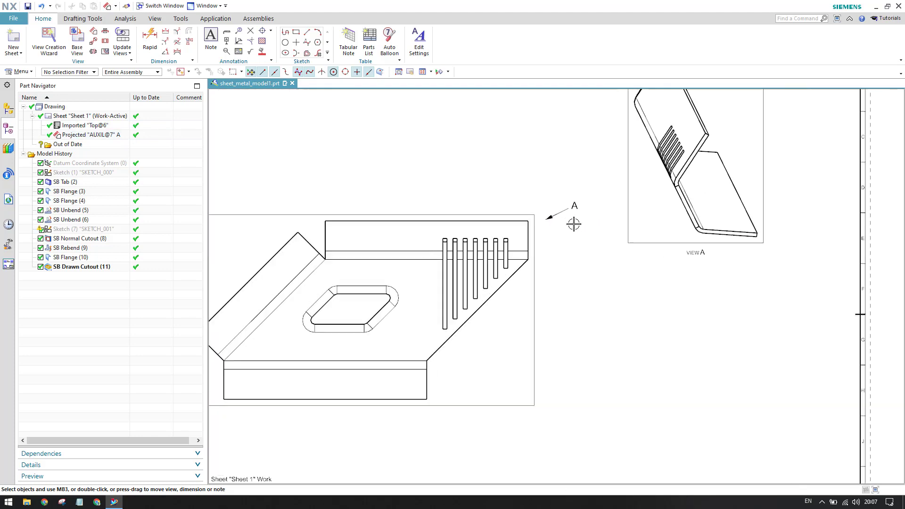